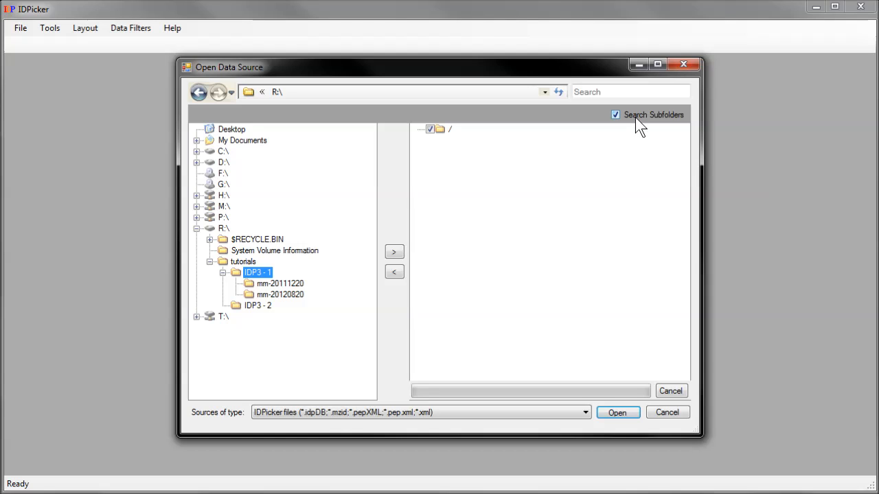
- Limit the source type to PepXML files and add all matching files from the IDP3 - 1 folder to the source list
click(288, 414)
click(277, 453)
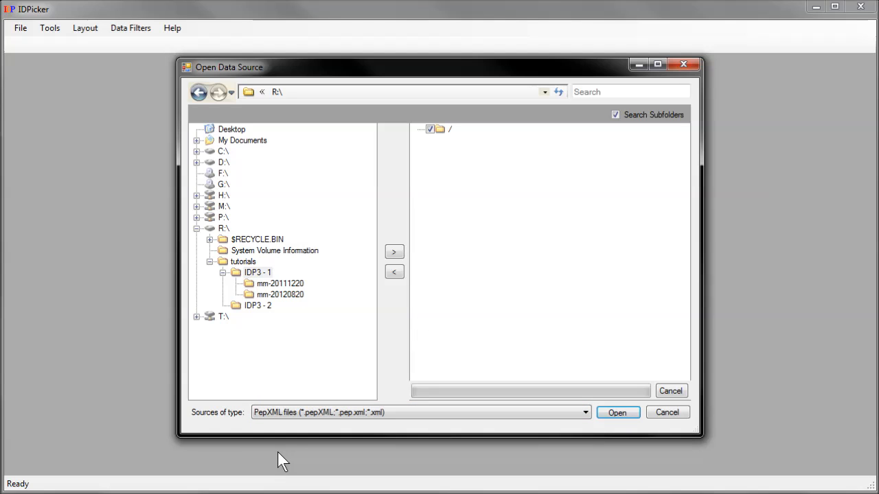
click(393, 252)
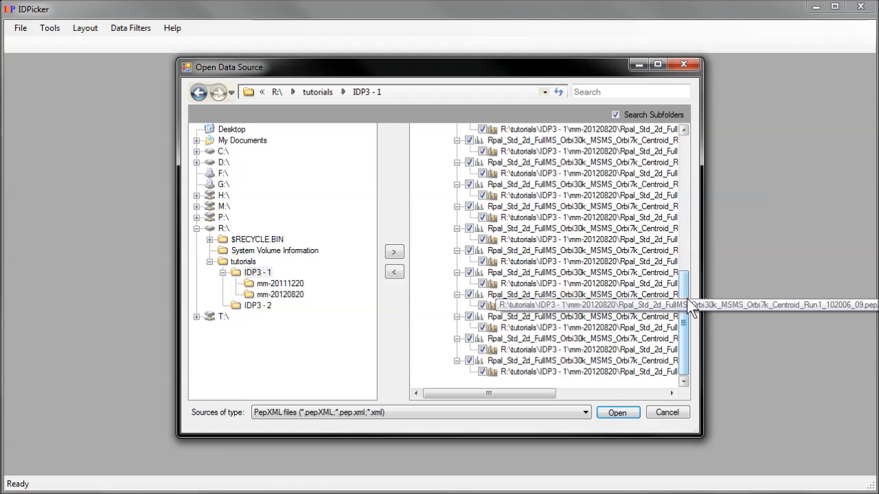
drag(688, 306, 691, 177)
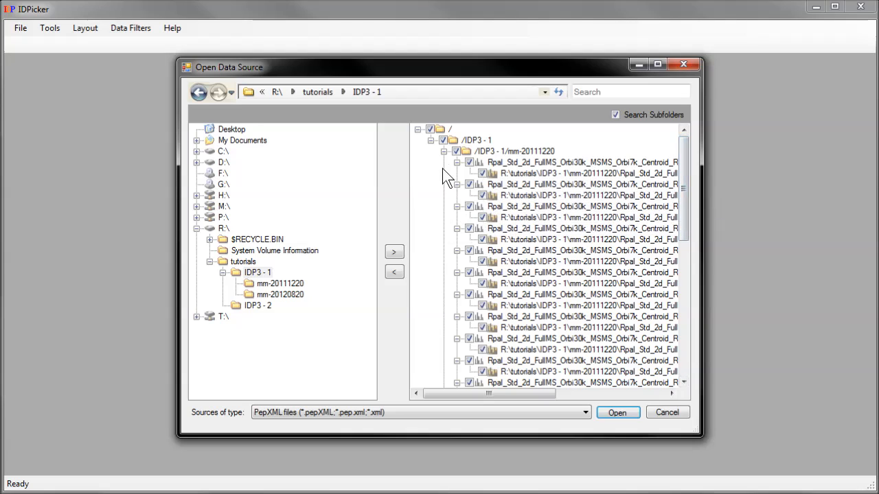
- Remove the /IDP3 - 1/mm-20111220 and /IDP3 - 1/mm-20120820 groups from the source list
click(470, 155)
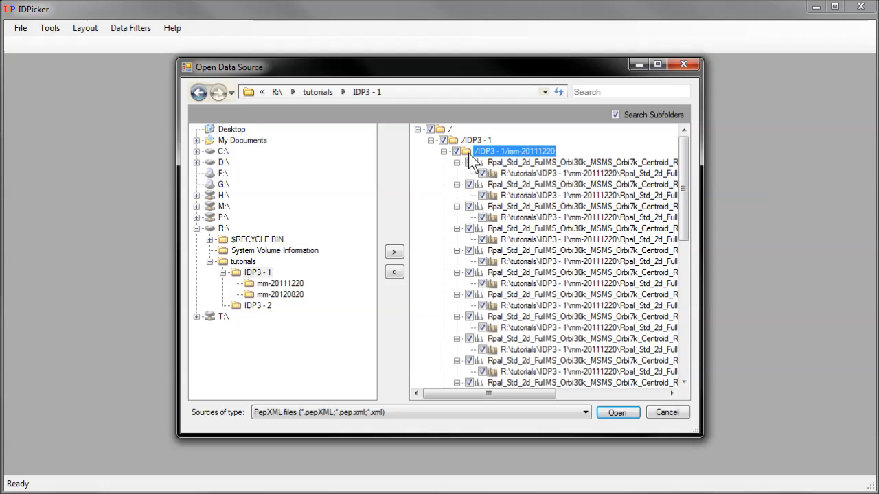
click(402, 271)
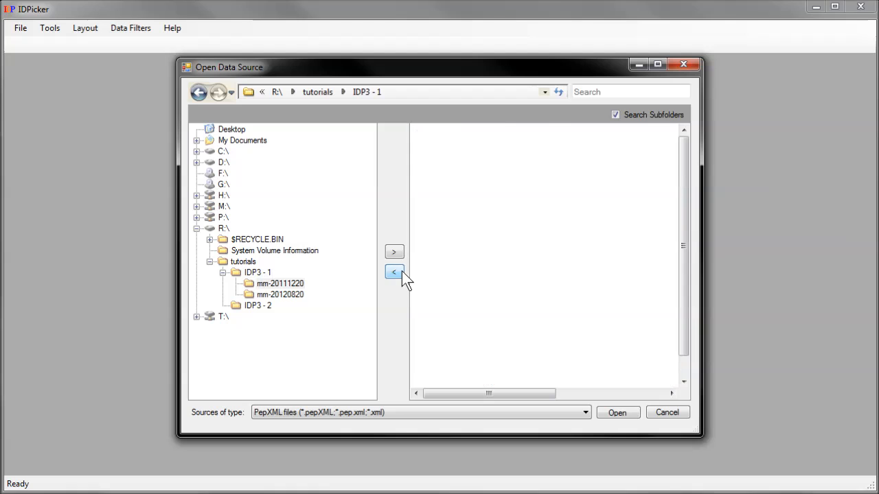
drag(686, 246, 688, 180)
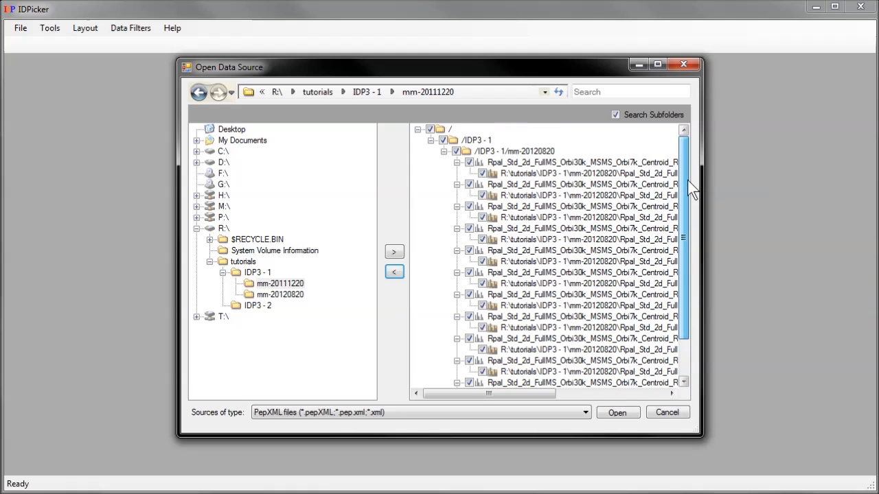
click(470, 152)
click(394, 272)
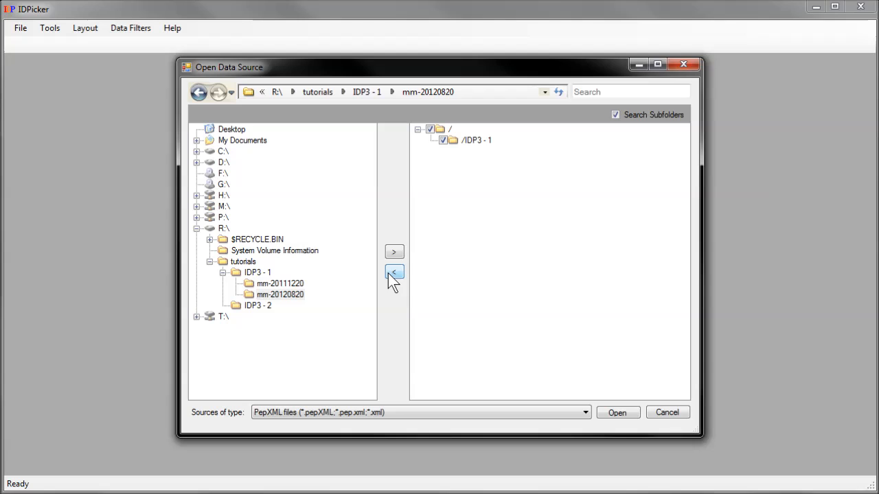
- Add the PepXML files of the mm-20111220 and mm-20120820 folders to the source list and open them
click(264, 281)
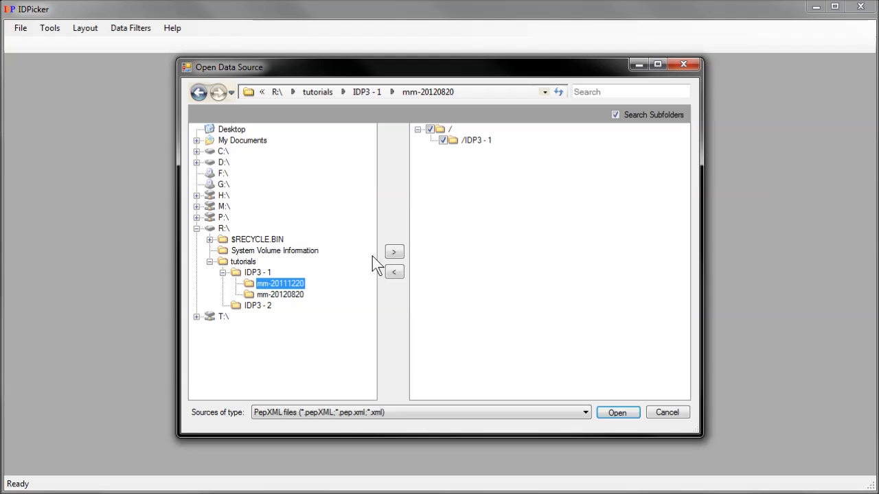
click(292, 295)
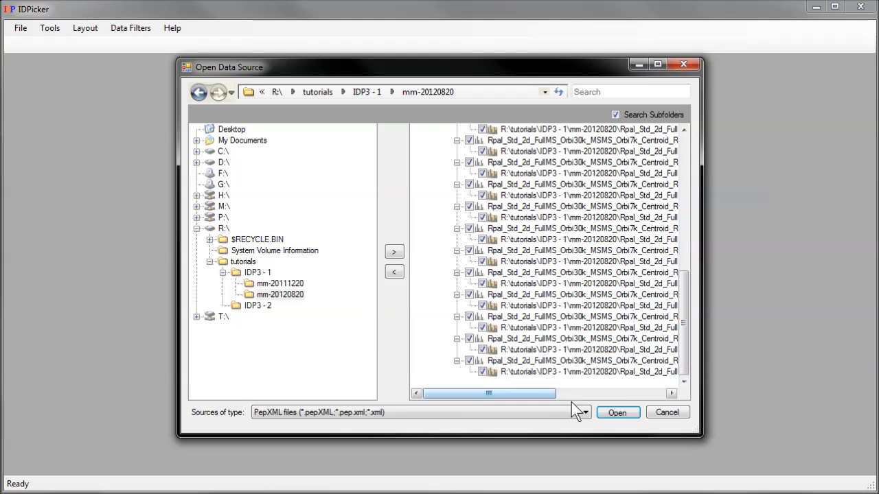
click(606, 413)
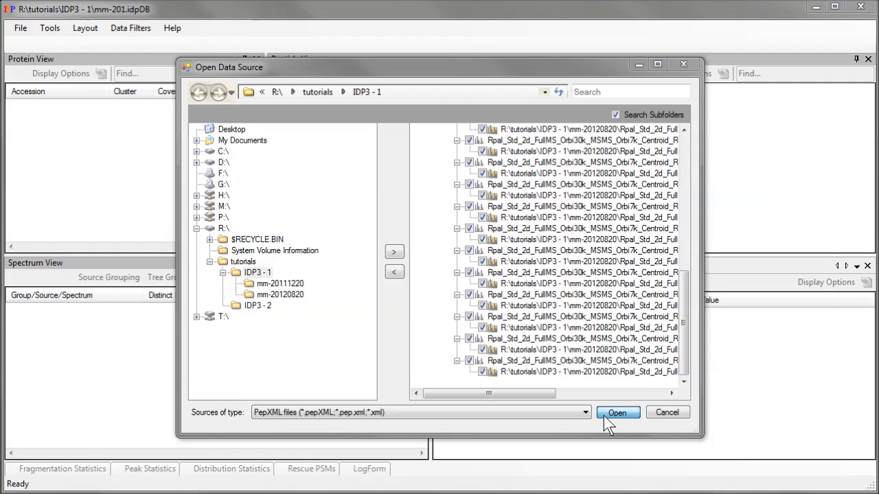
click(604, 416)
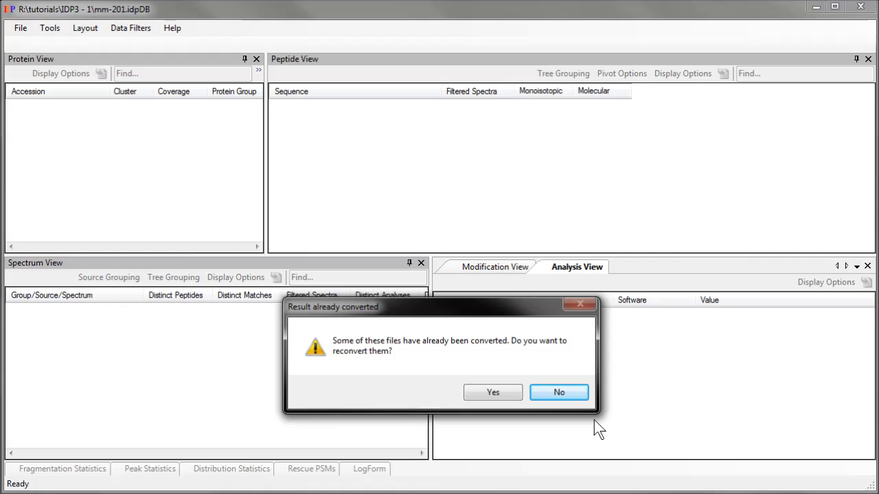
- Choose to reconvert the already converted files and save the merged database as mm-201.idpDB in R:\tutorials\IDP3 - 1
click(492, 393)
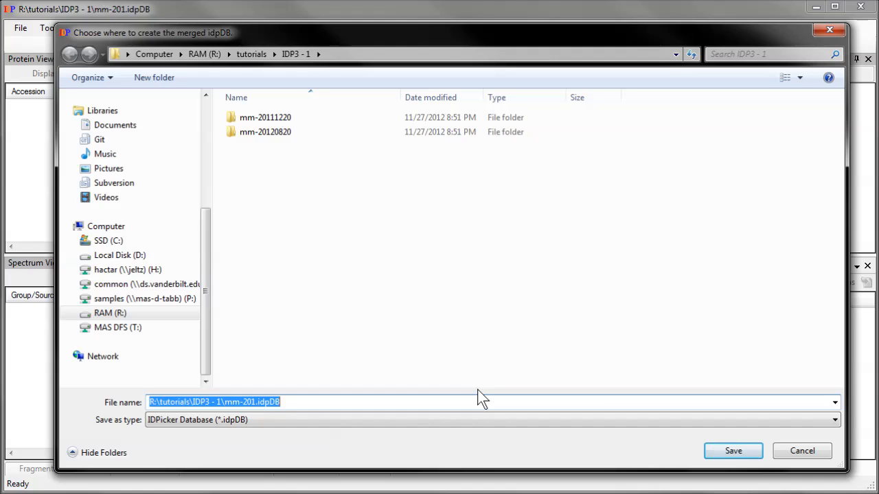
click(234, 401)
drag(223, 402, 256, 402)
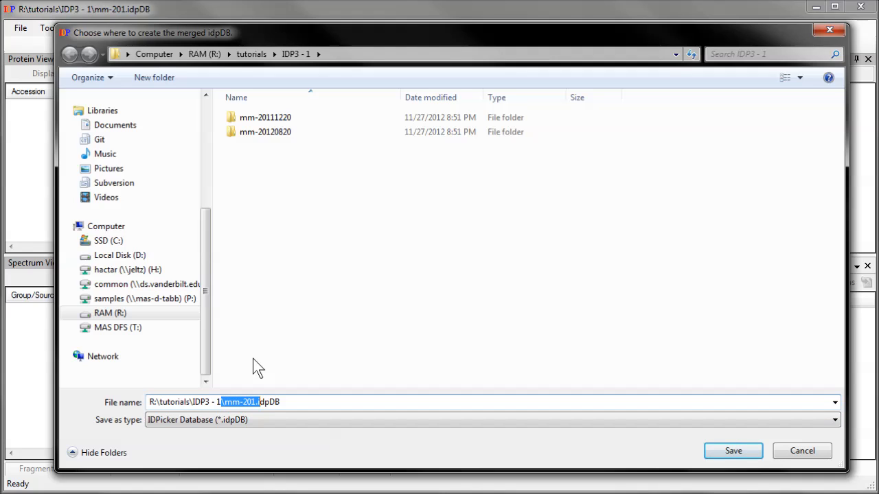
click(729, 453)
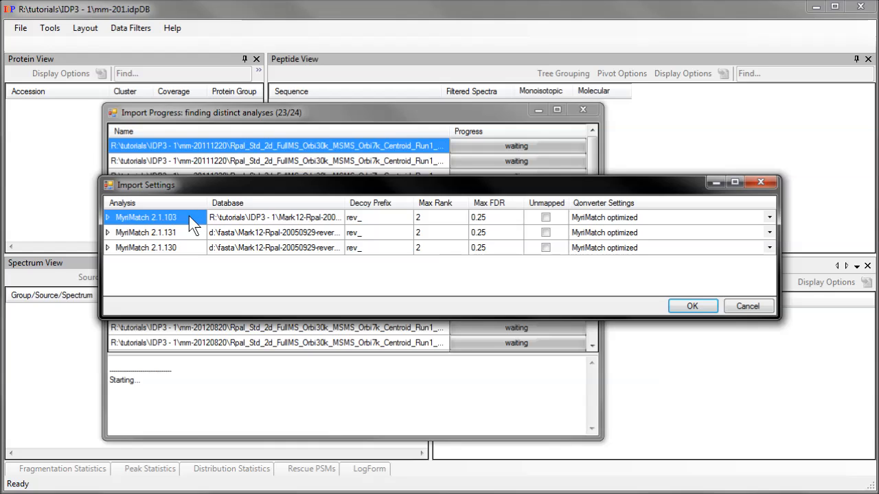
- Expand the MyriMatch 2.1.103 analysis and examine its search parameters
double_click(111, 217)
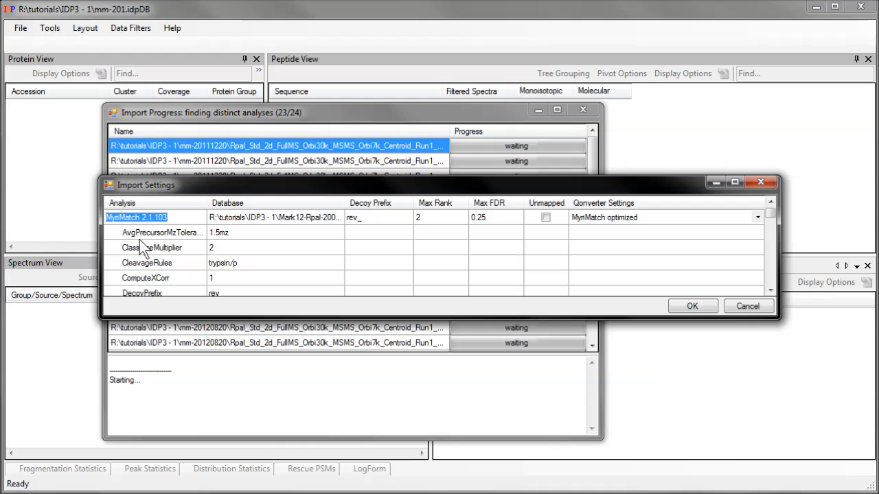
scroll(139, 244, down, 3)
scroll(139, 251, down, 2)
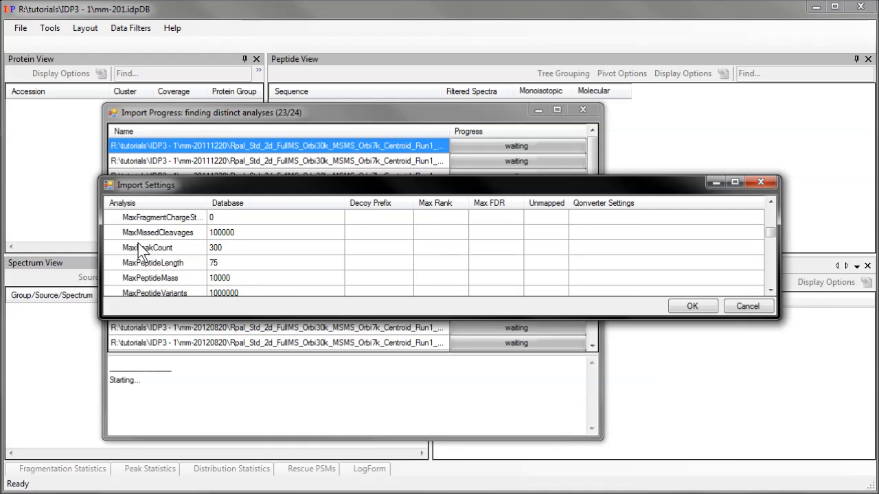
scroll(150, 255, up, 4)
scroll(146, 252, up, 1)
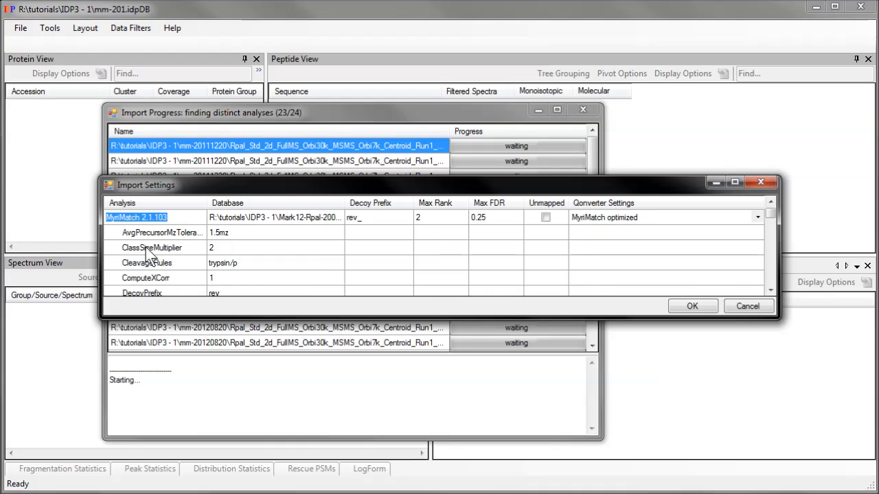
- Append foo, baz and boo to the names of the MyriMatch 2.1.103, 2.1.131 and 2.1.130 analyses respectively
click(107, 217)
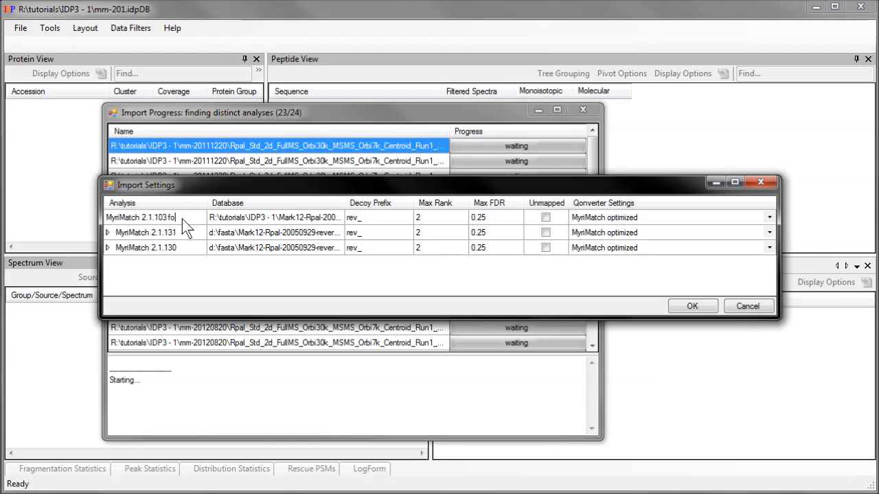
click(195, 232)
key(End)
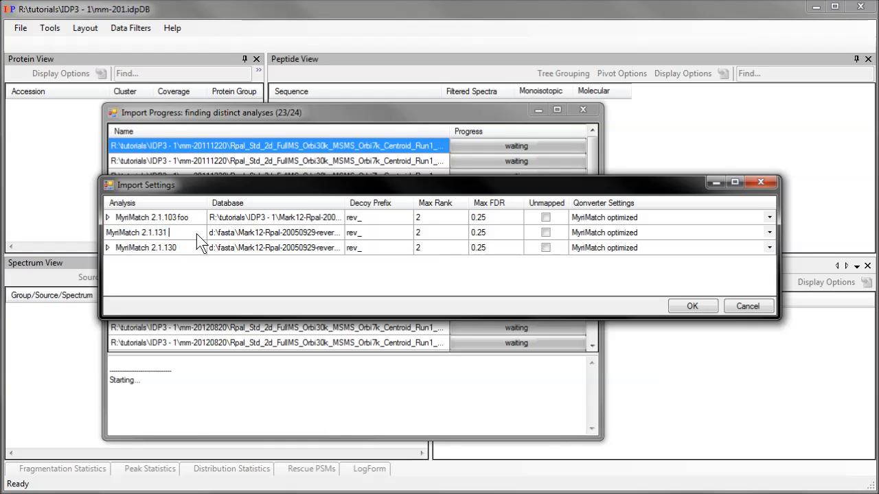
text(baz)
click(195, 246)
key(End)
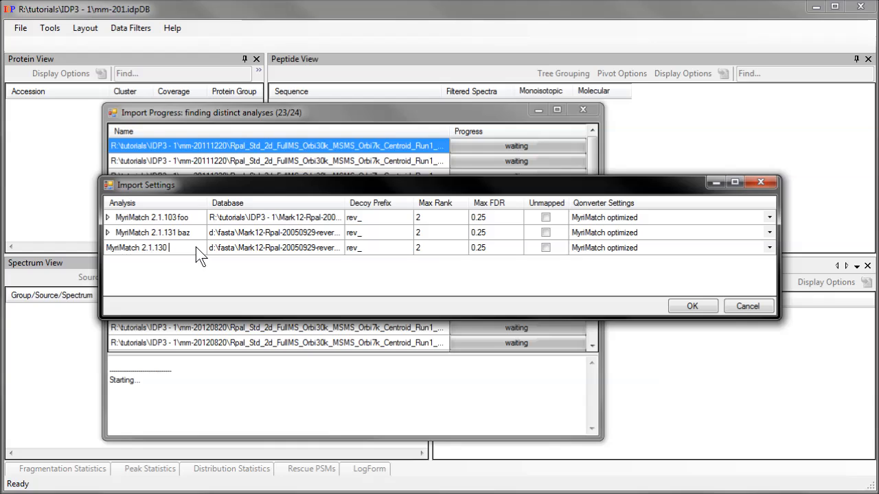
text(boo)
- Try ignoring unmapped peptides for the MyriMatch 2.1.103 foo analysis and turn the option off again
click(543, 218)
click(545, 218)
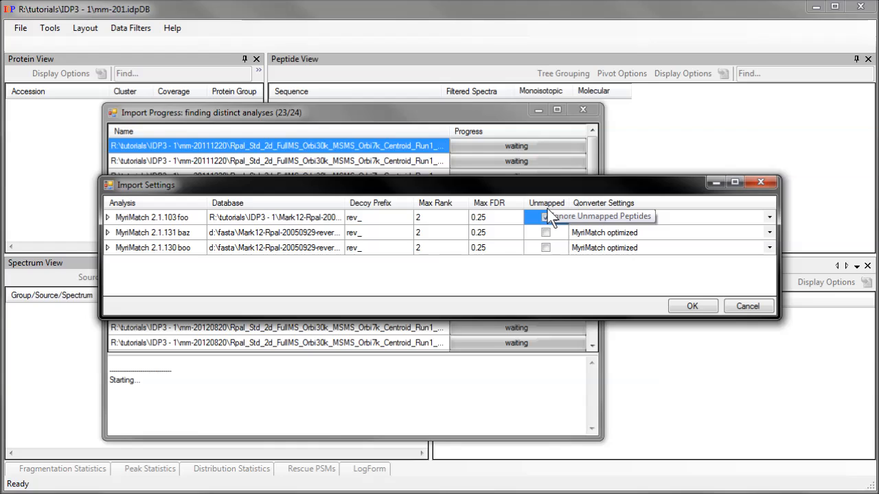
click(545, 217)
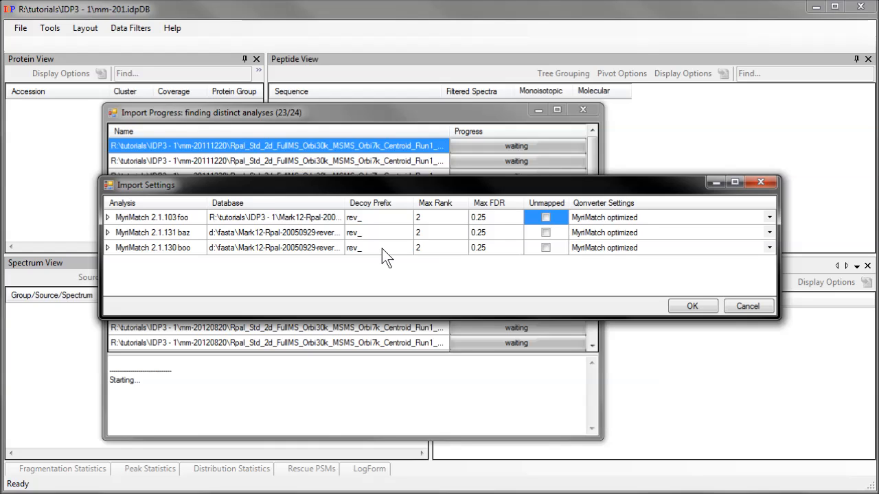
click(382, 221)
click(387, 220)
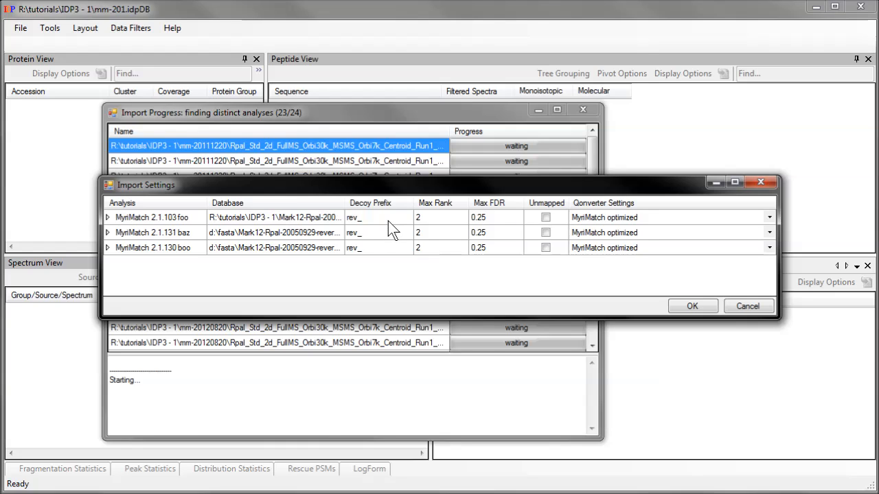
click(386, 241)
- Review the available Qonverter settings for the MyriMatch 2.1.103 foo analysis
click(670, 217)
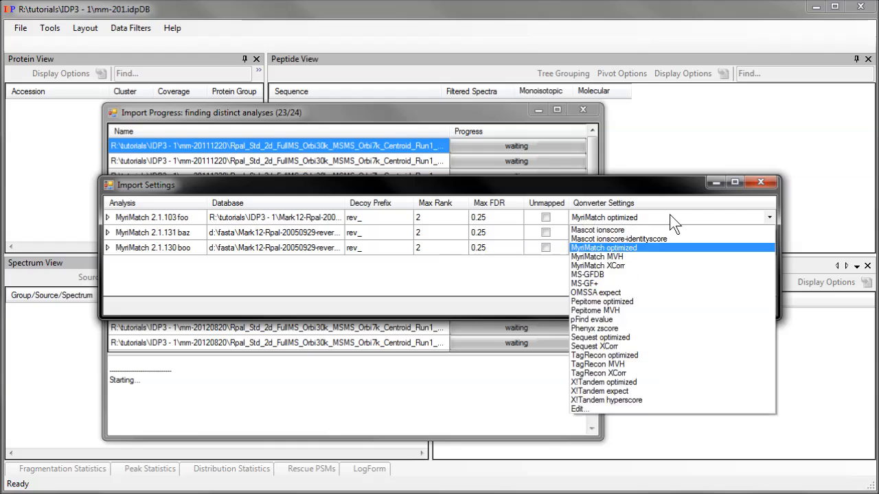
click(670, 217)
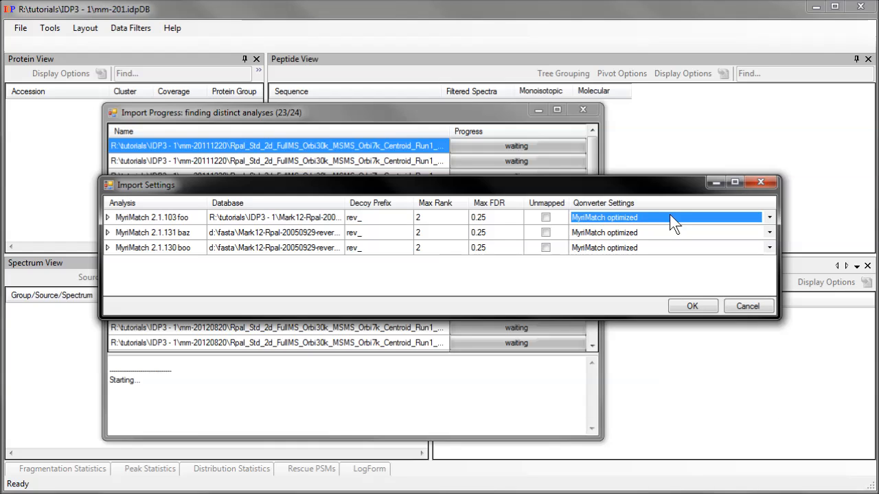
click(608, 273)
click(296, 489)
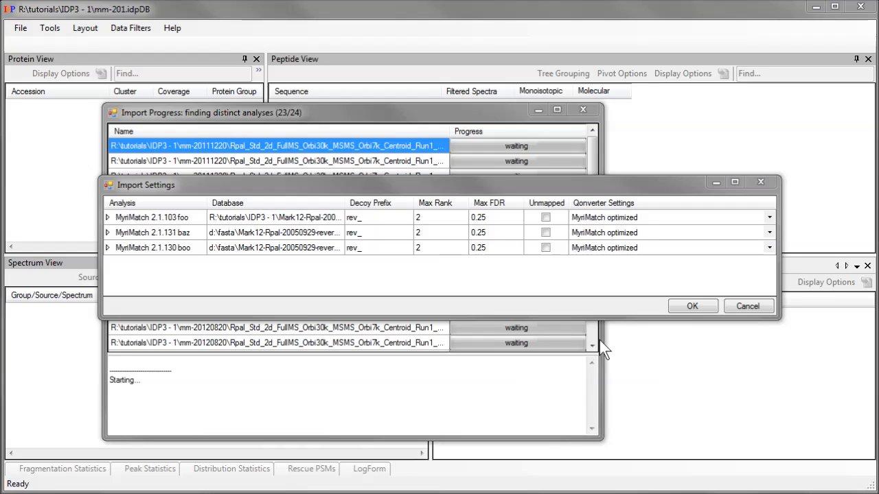
- Accept the import settings to run the import and select the root group in the Spectrum View
click(680, 306)
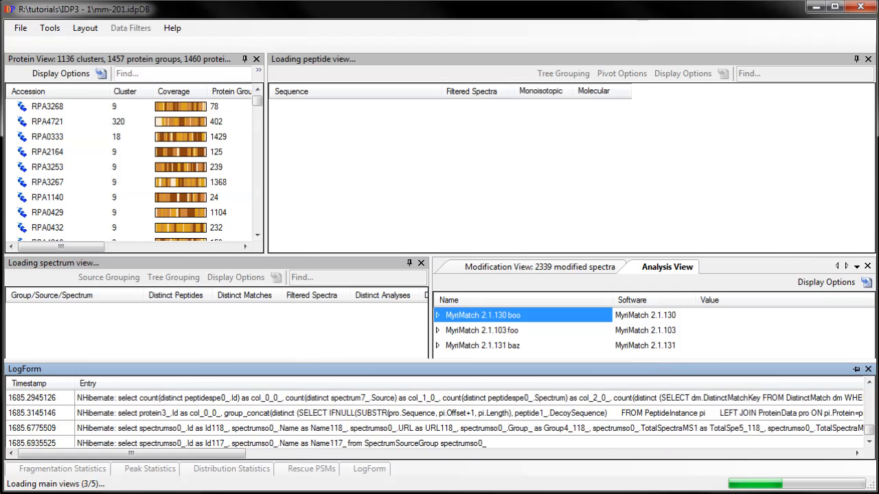
click(50, 307)
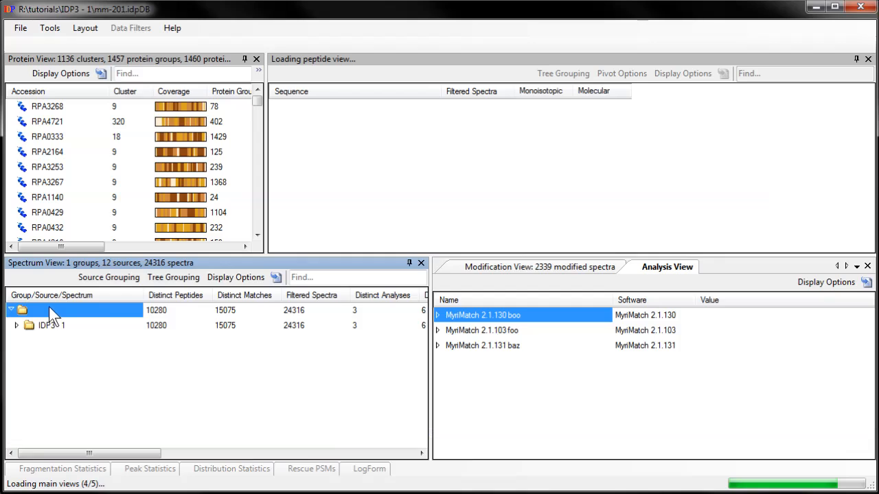